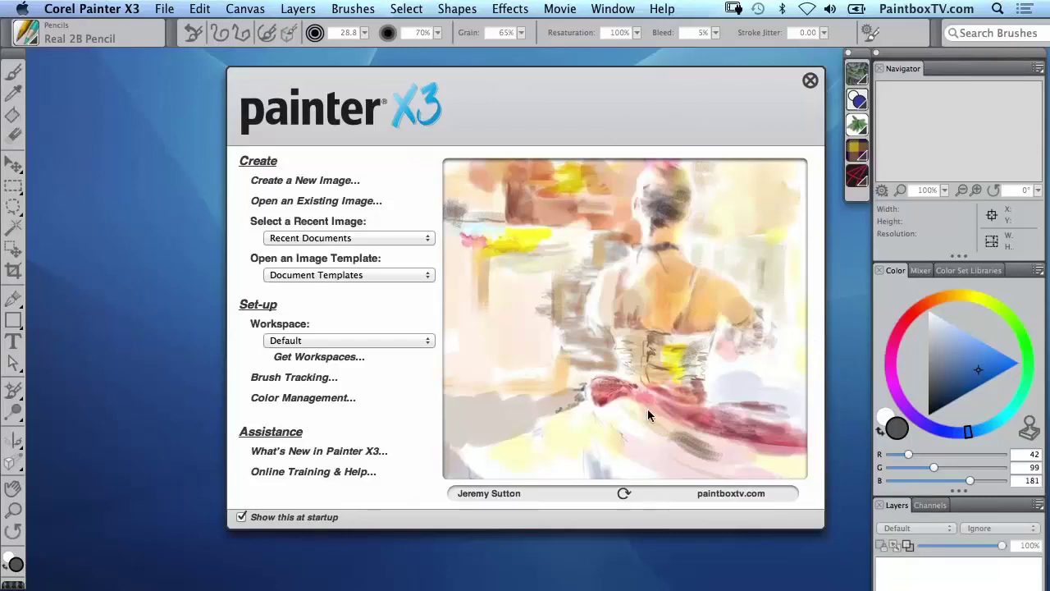
Cycle the Welcome screen's featured artwork until the park landscape paintings appear.
click(623, 496)
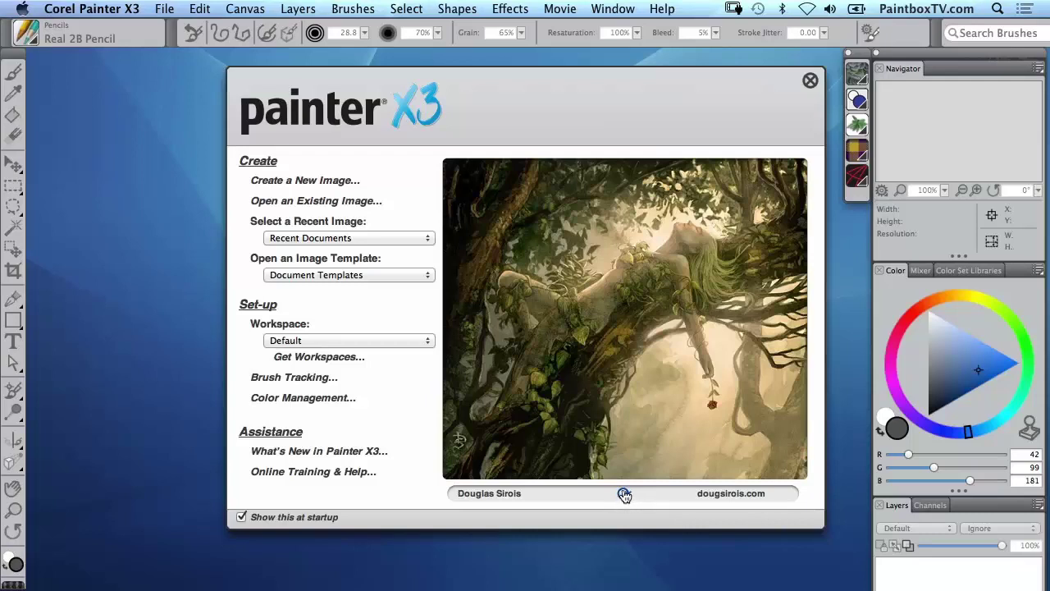
click(624, 495)
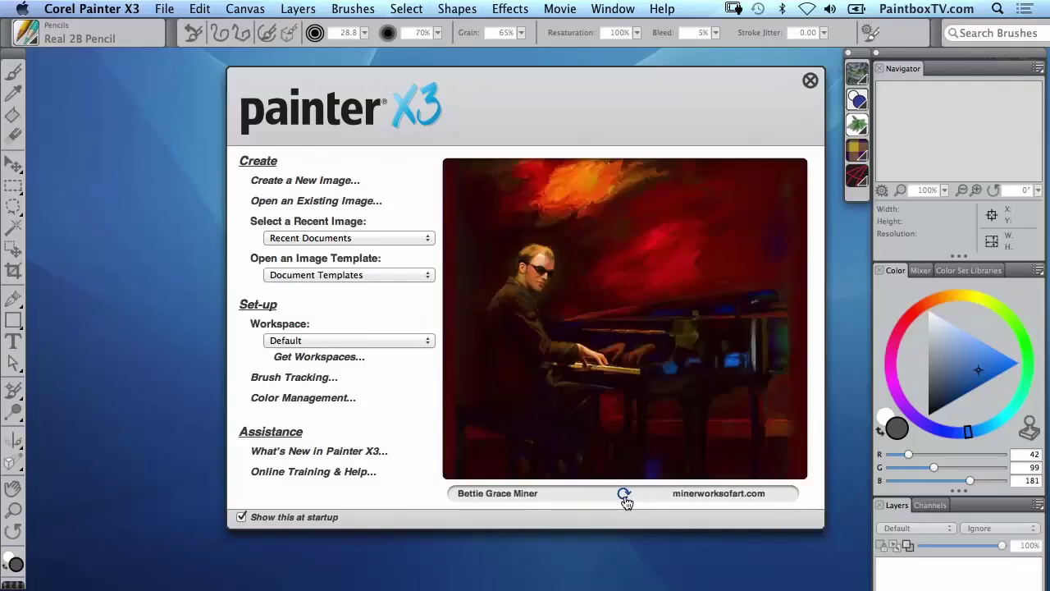
click(624, 494)
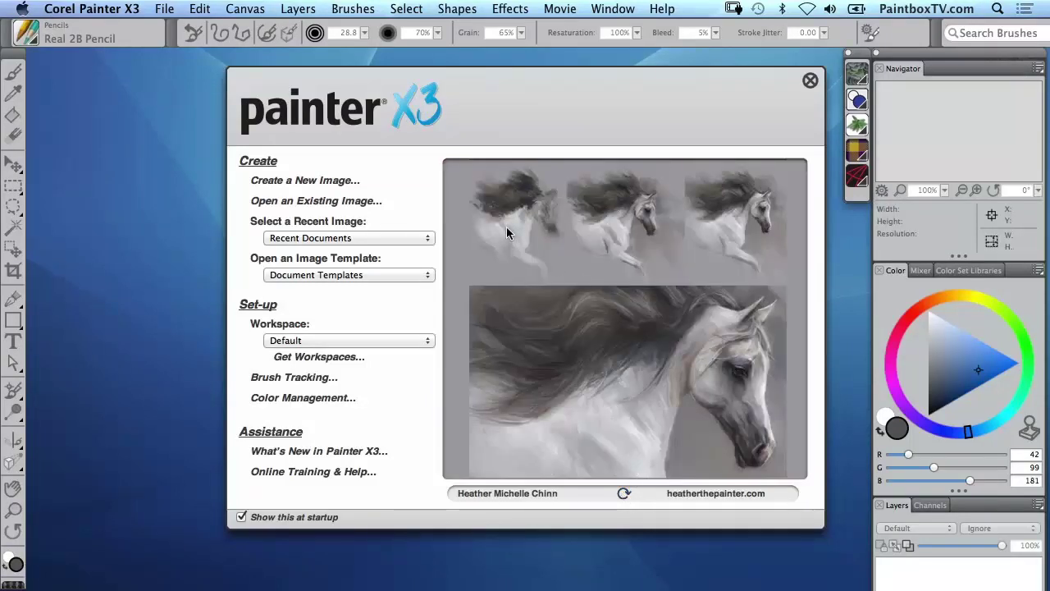
click(623, 496)
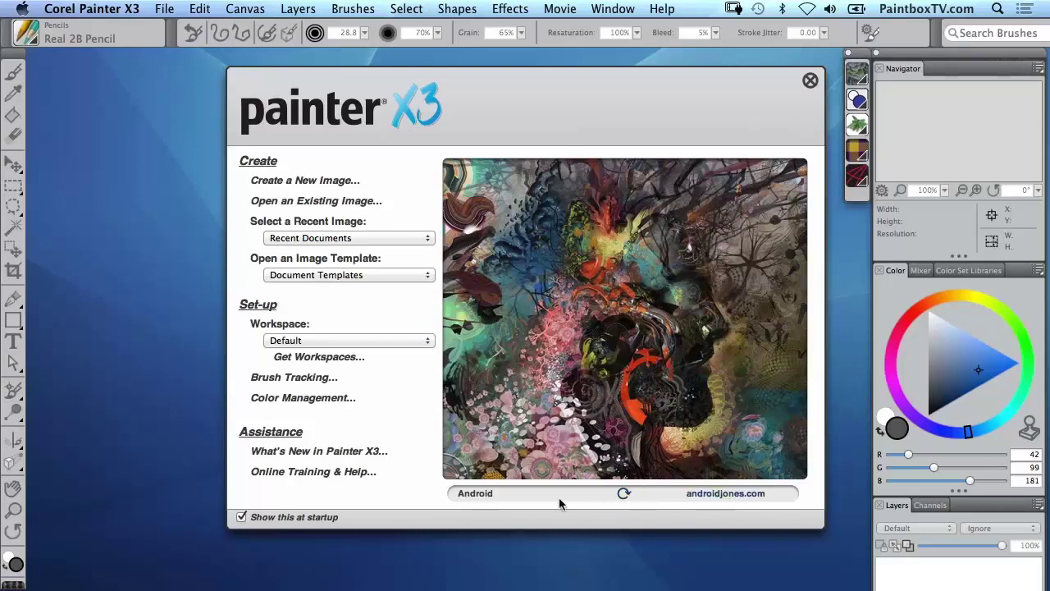
click(622, 497)
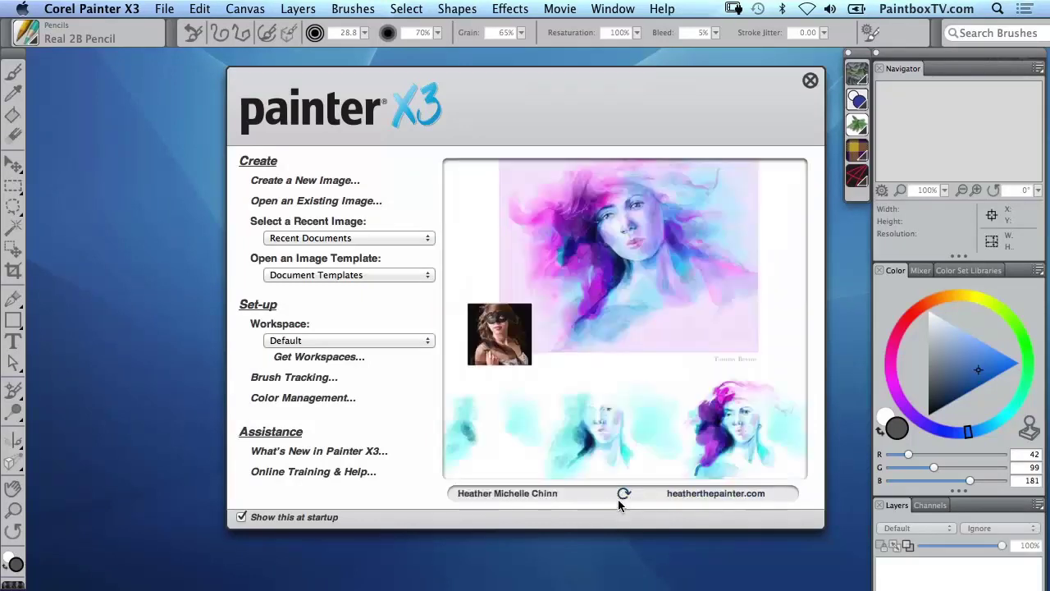
click(623, 495)
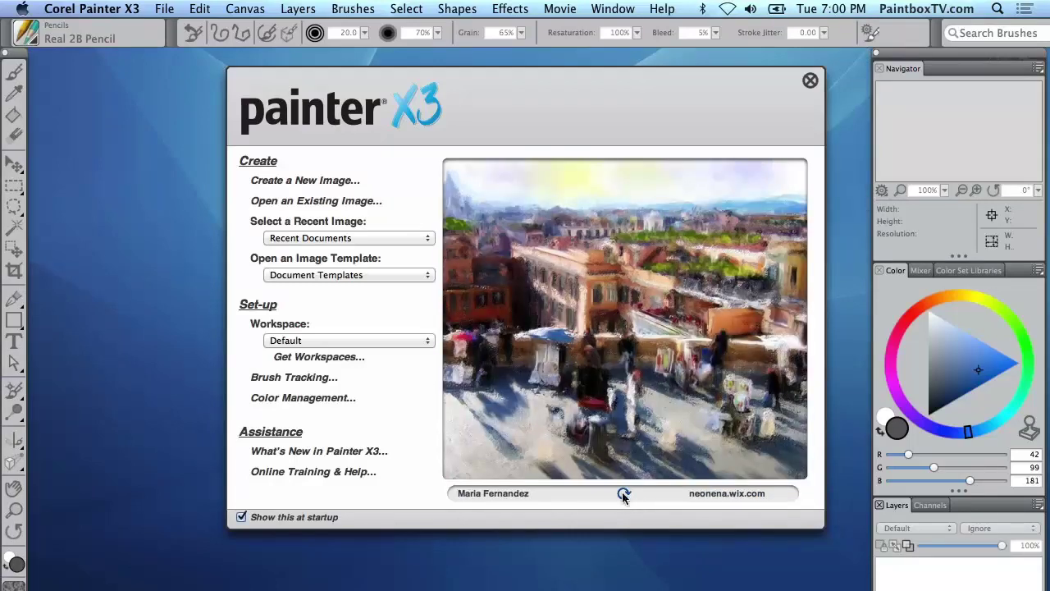
click(623, 494)
click(625, 496)
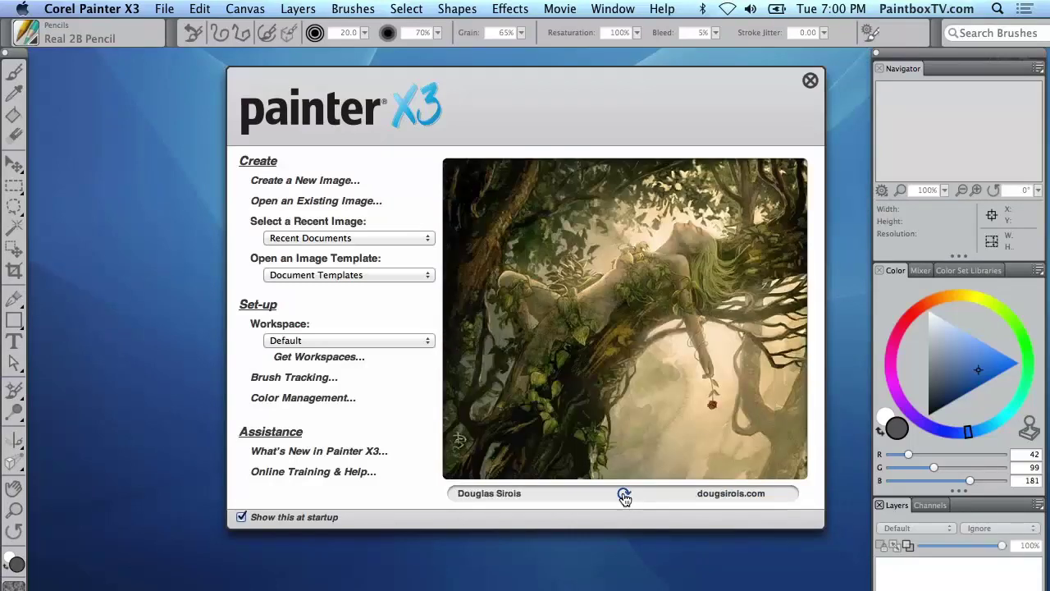
click(625, 495)
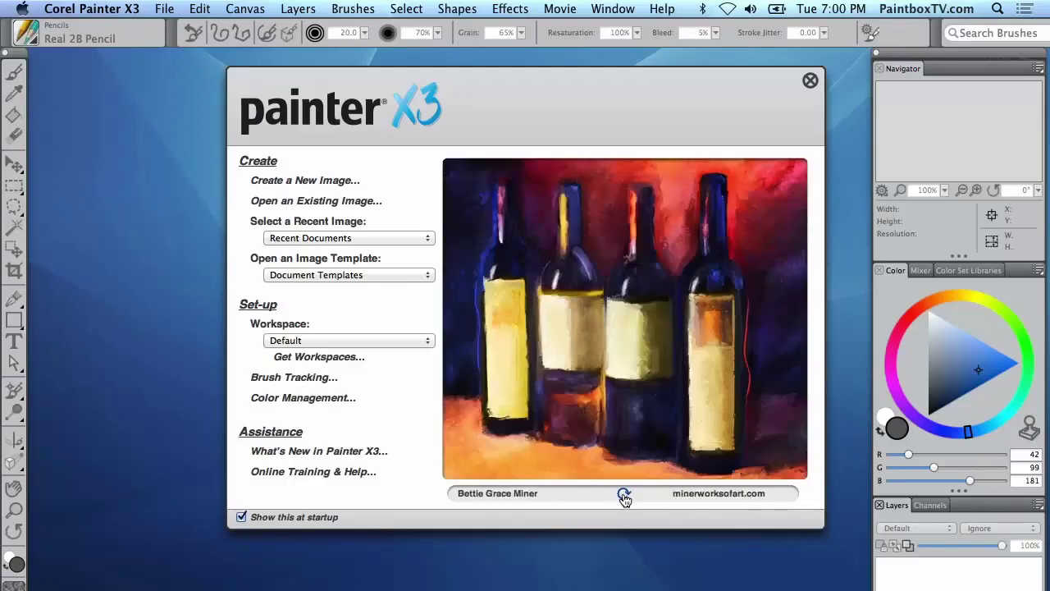
click(624, 495)
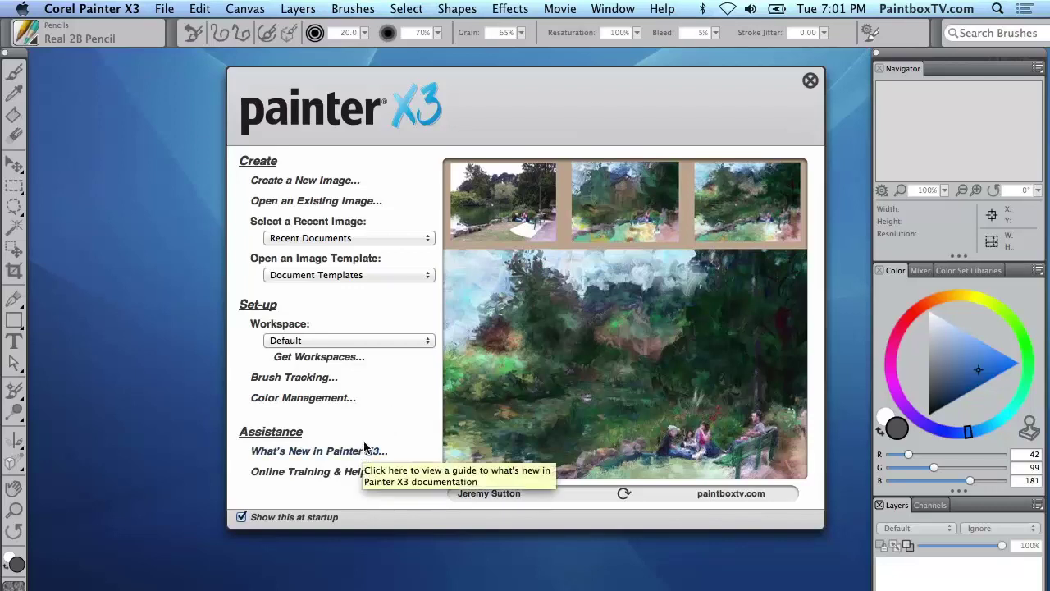
Close the Welcome screen, then bring it back via Help > Welcome.
key(Escape)
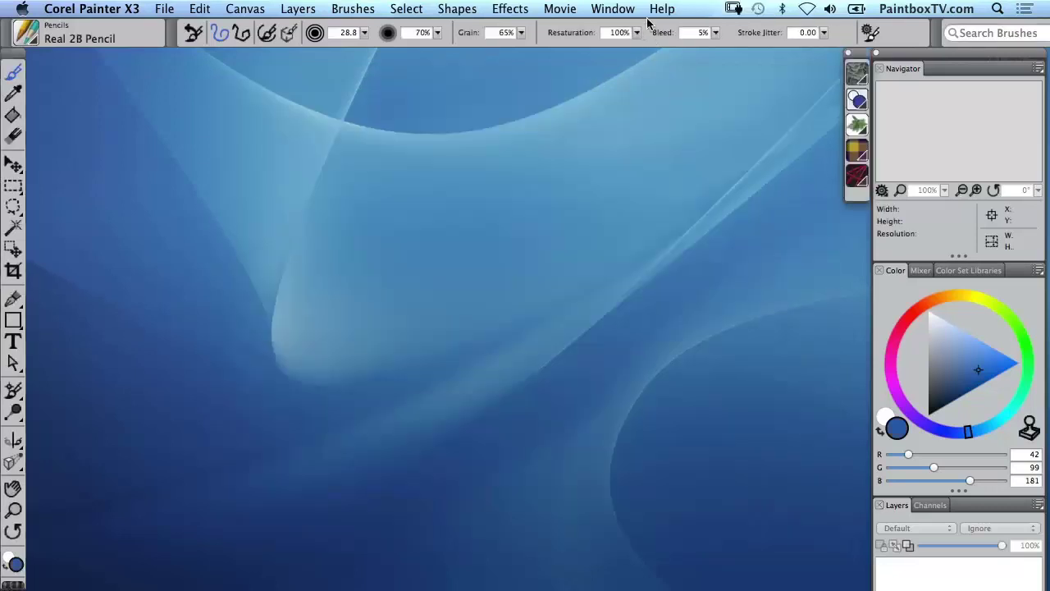
click(661, 10)
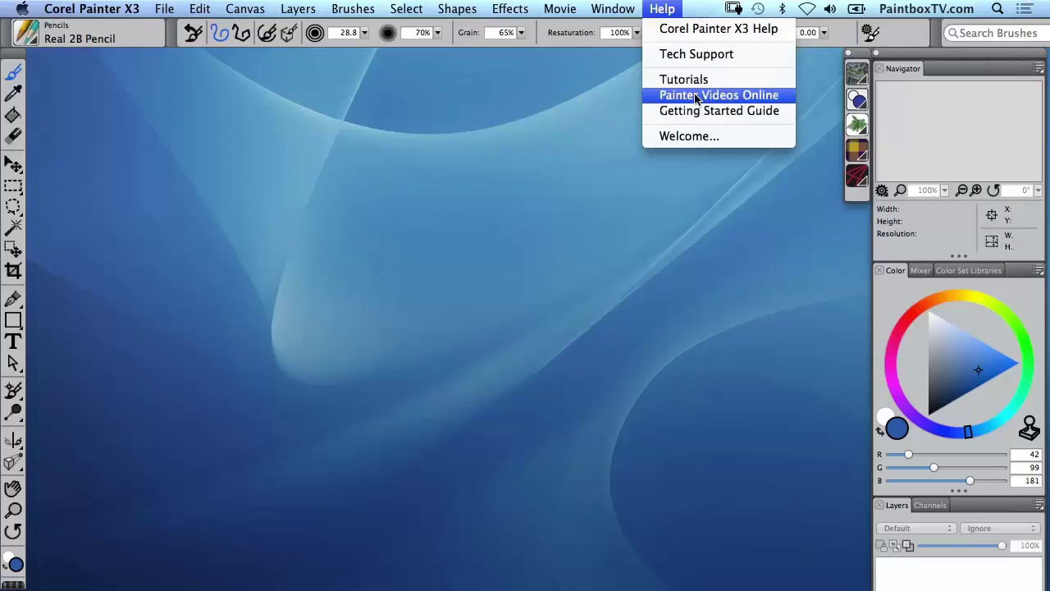
click(695, 137)
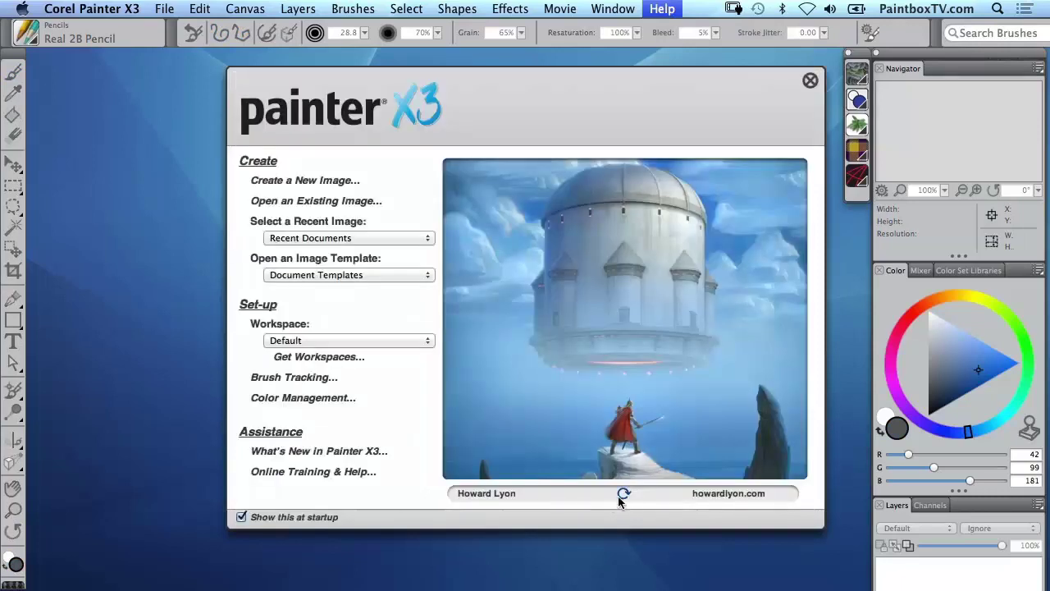
Refresh the featured artwork three times, then close the Welcome screen.
click(623, 495)
click(623, 495)
click(622, 494)
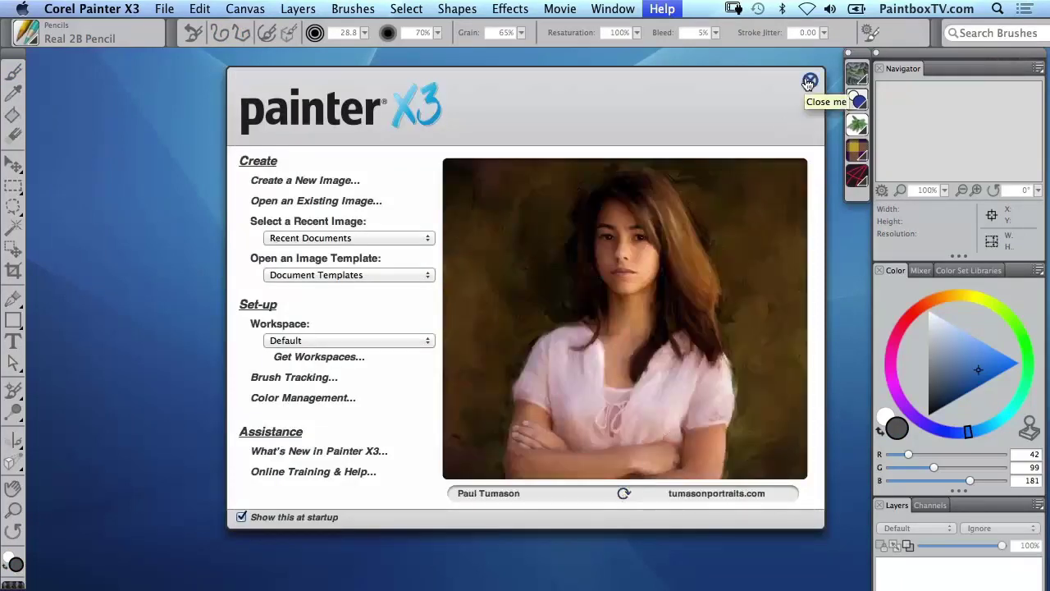
click(810, 80)
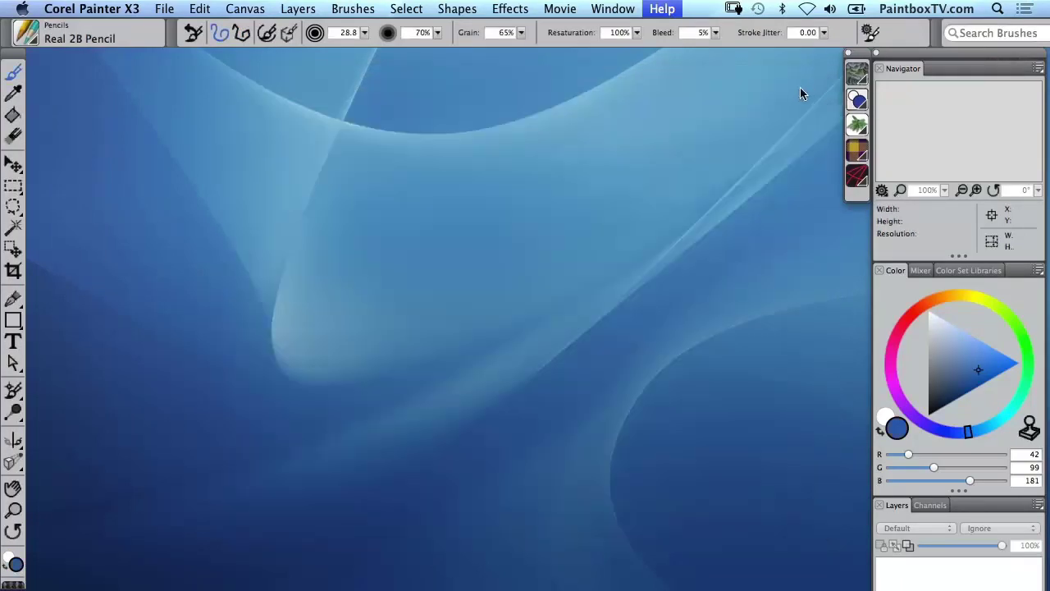
Start a new image named test1 with the Painter Default preset (1600×900 pixels, 150 ppi).
click(164, 10)
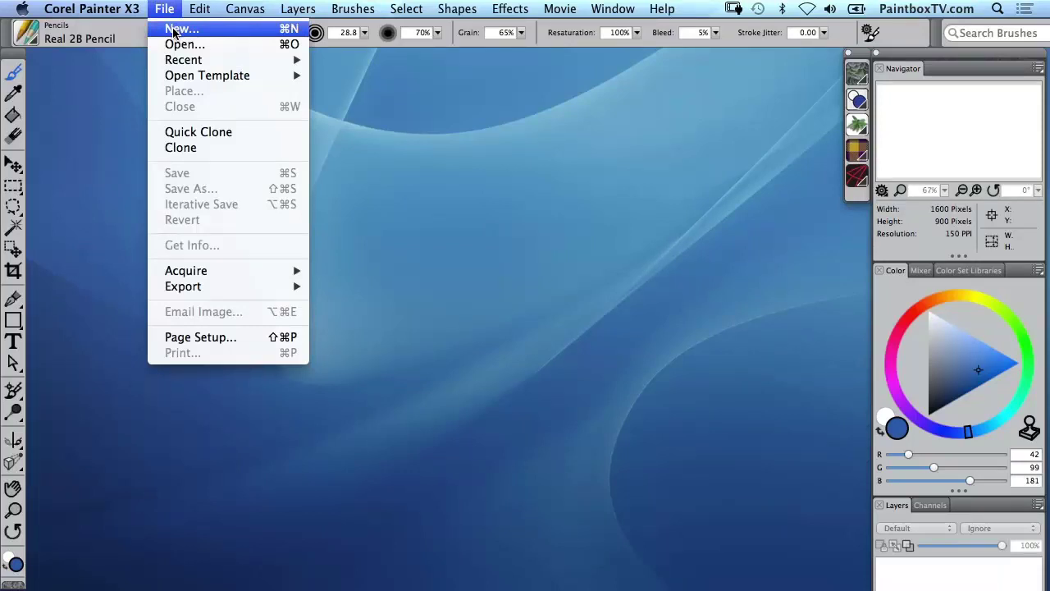
click(174, 29)
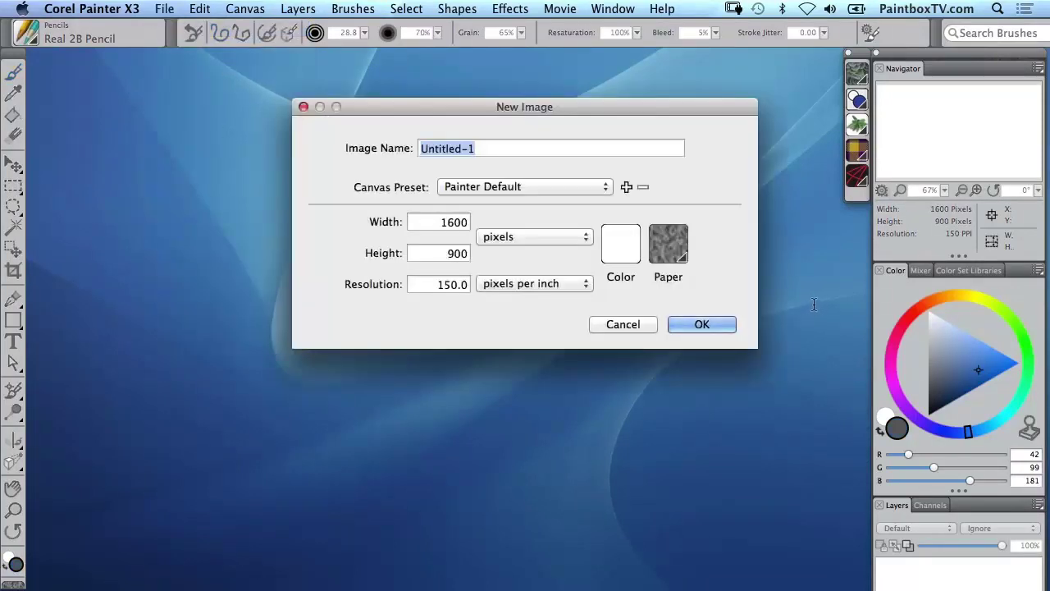
text(test1)
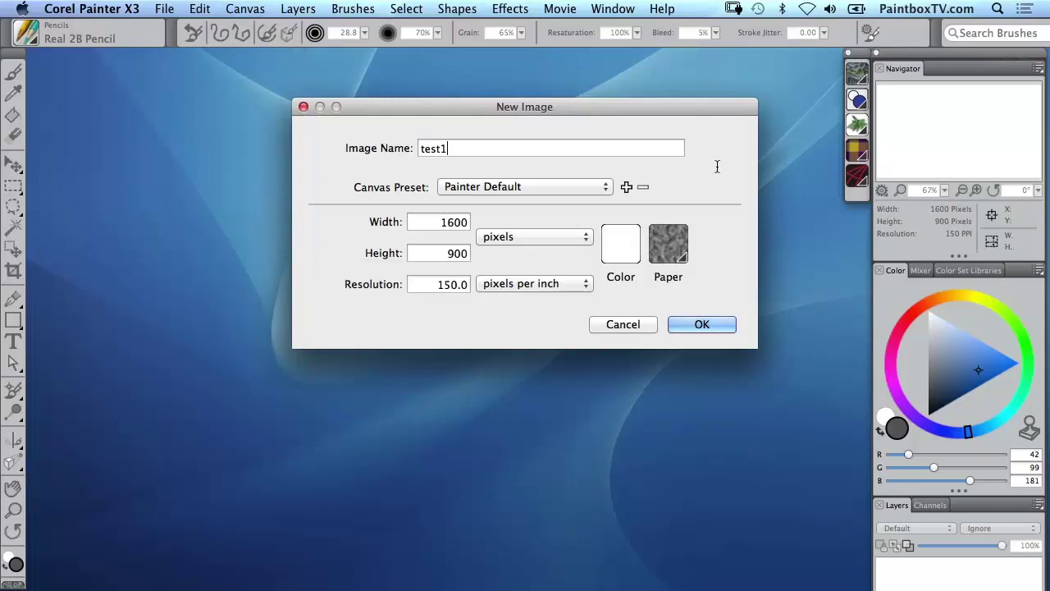
click(513, 187)
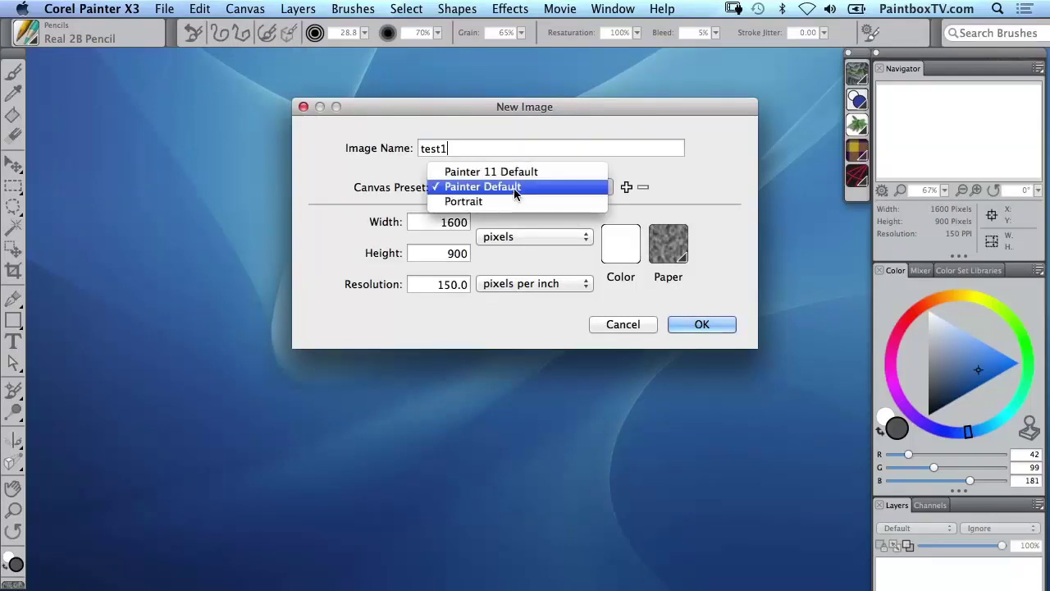
click(365, 182)
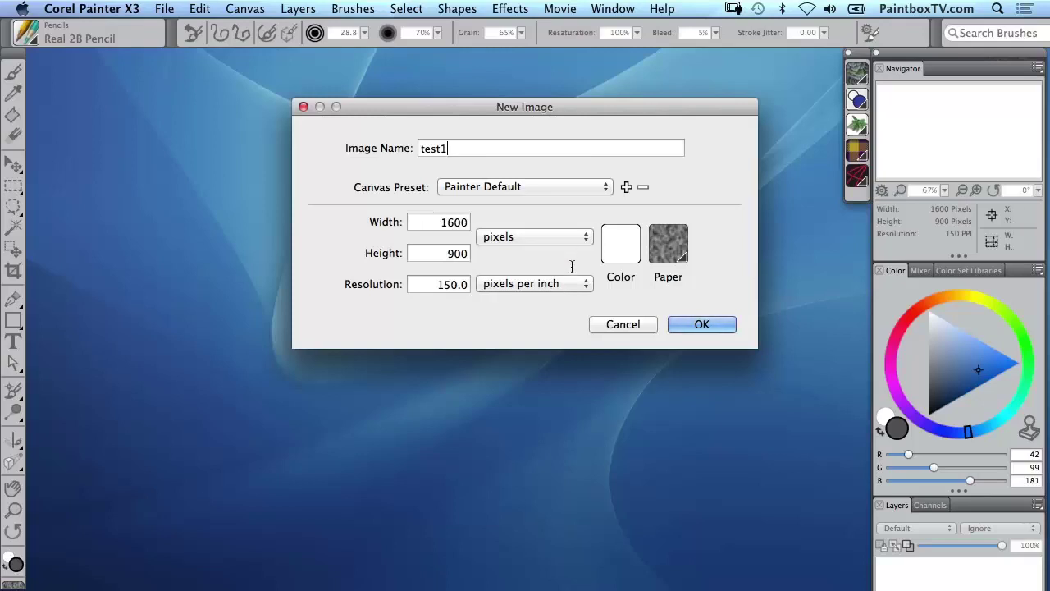
Switch the size units to inches and enter width 24 and height 16.
click(522, 238)
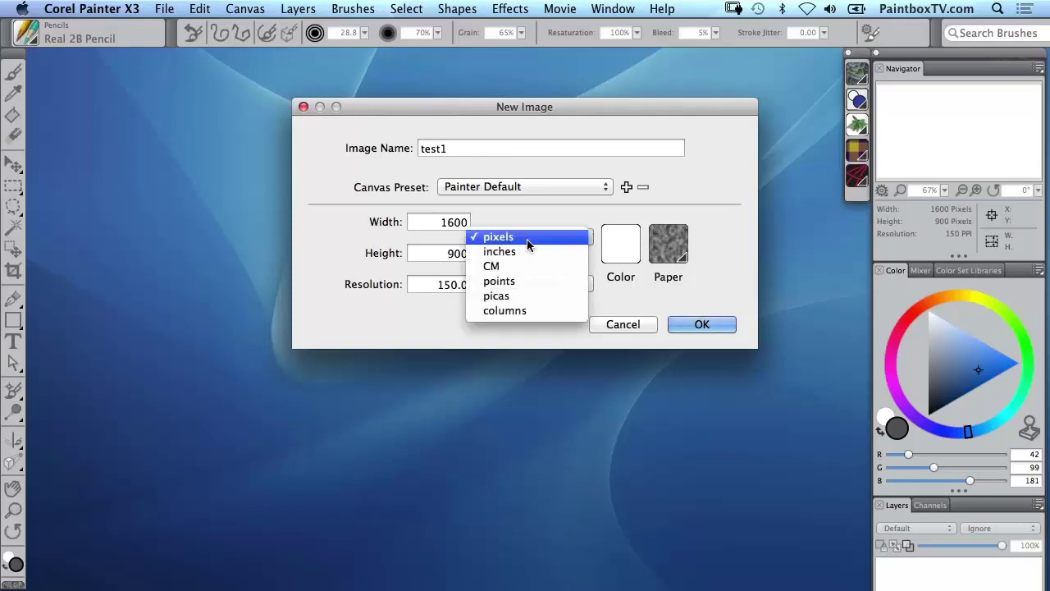
click(522, 256)
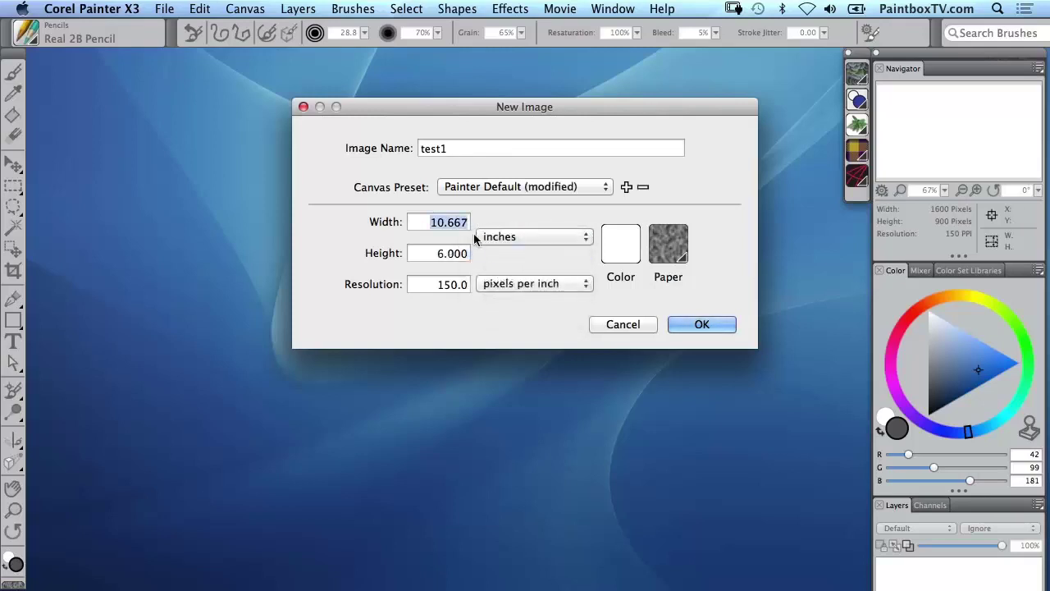
text(24)
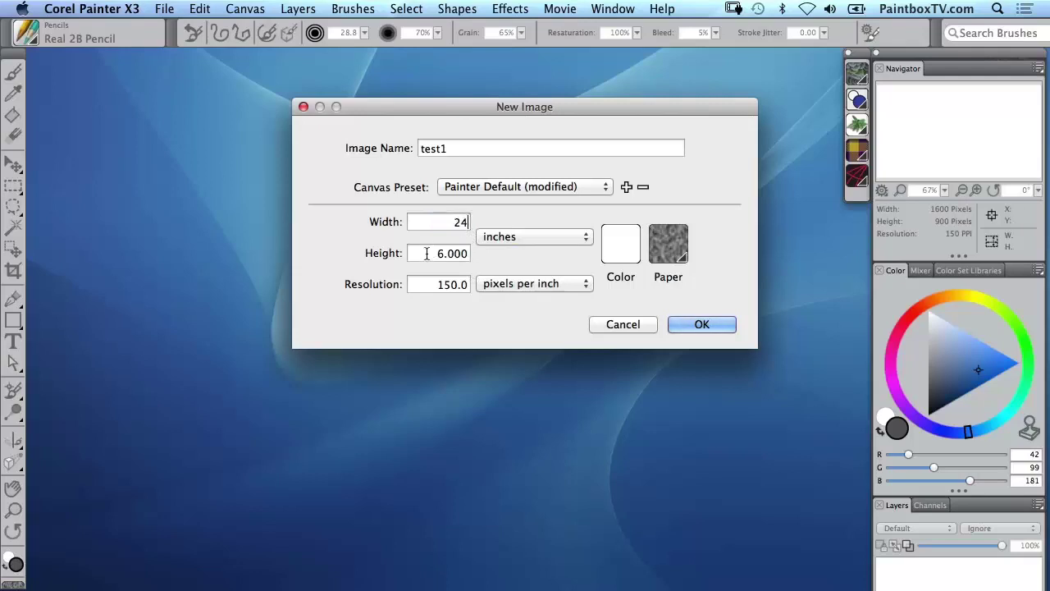
key(Tab)
text(16)
Give the canvas a tan colour and Artists Canvas paper, then create the 3600×2400-pixel image.
click(622, 252)
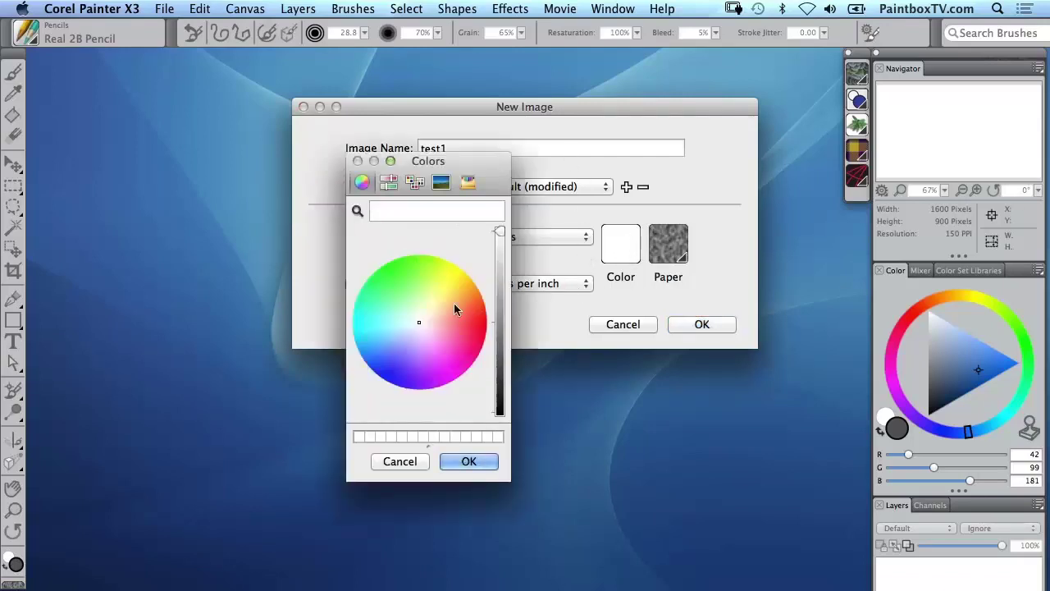
key(Return)
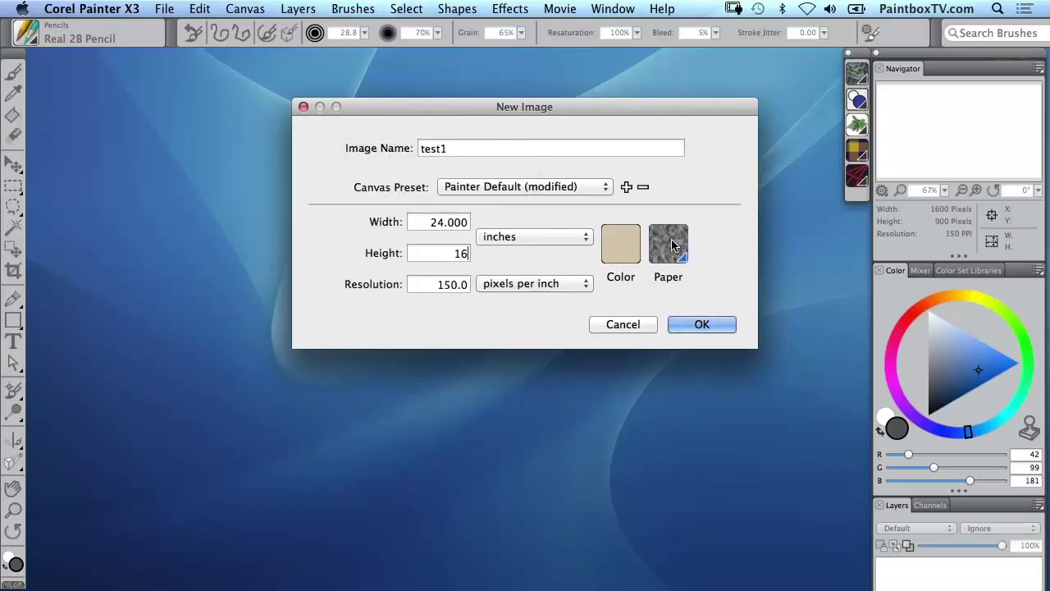
click(673, 246)
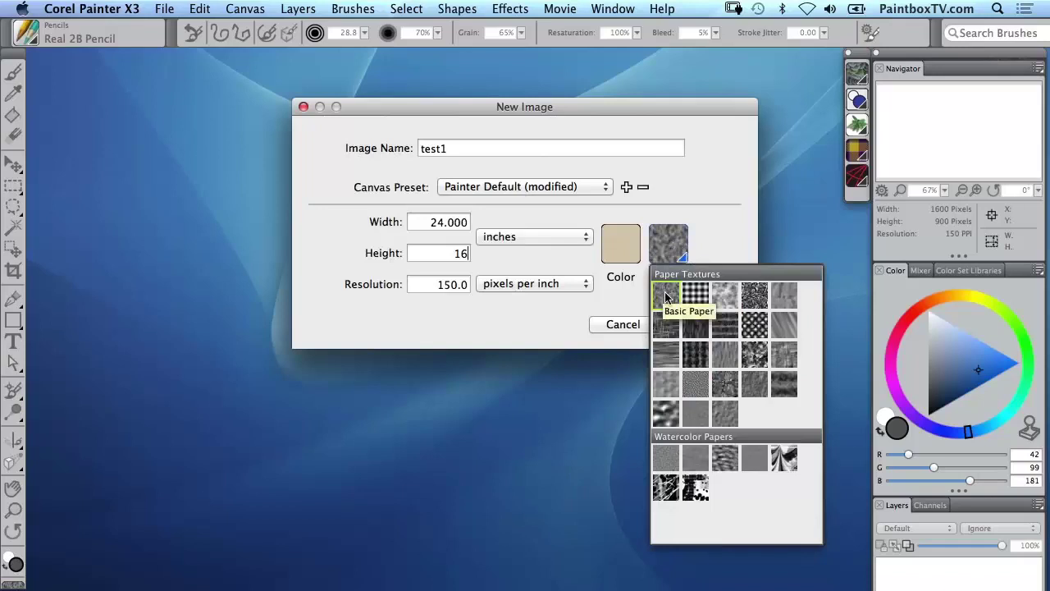
click(693, 362)
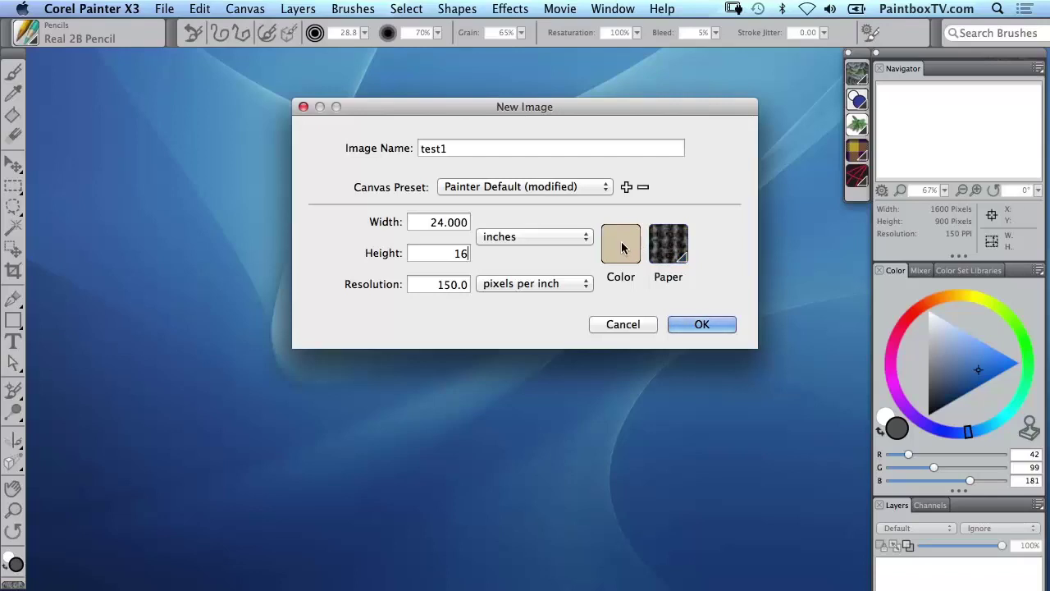
click(702, 324)
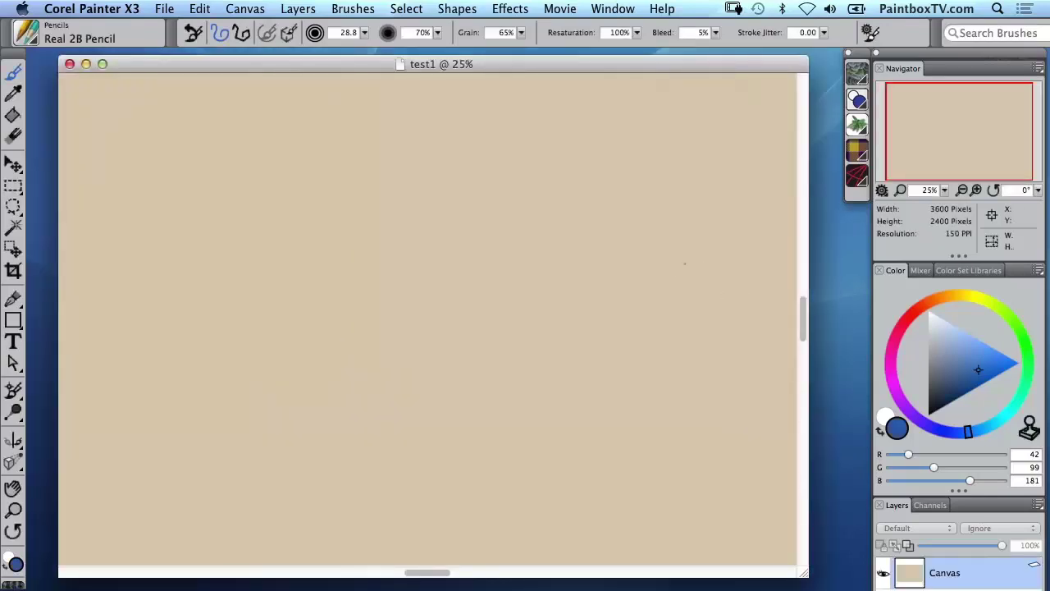
mouse_move(474, 67)
mouse_down()
mouse_move(457, 77)
mouse_move(483, 69)
mouse_up()
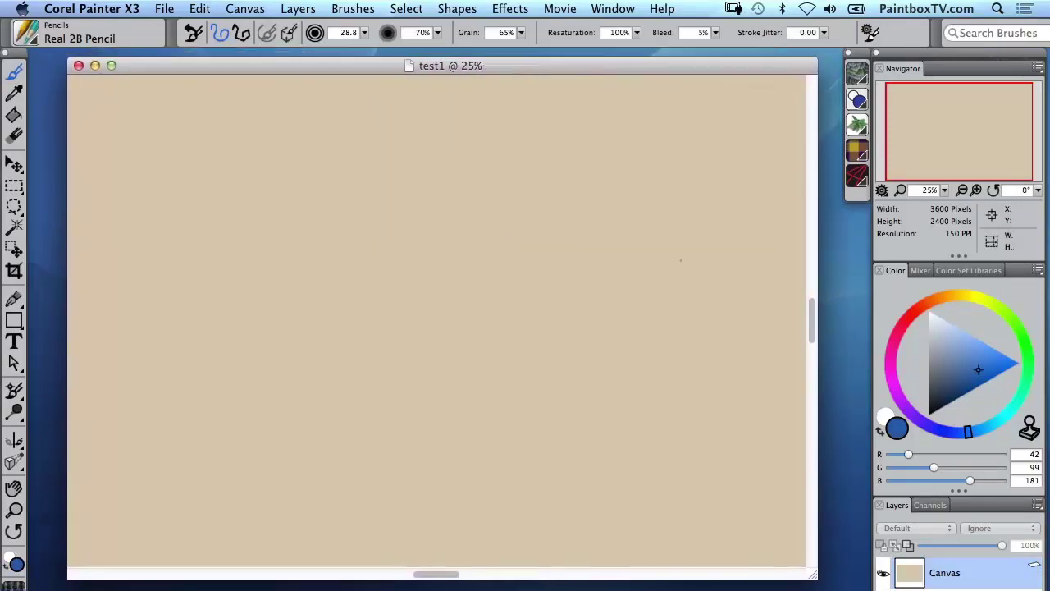
mouse_move(647, 66)
mouse_down()
mouse_move(656, 66)
mouse_move(623, 66)
mouse_move(641, 71)
mouse_up()
click(945, 190)
mouse_move(921, 205)
mouse_down()
mouse_move(938, 206)
mouse_move(920, 206)
mouse_up()
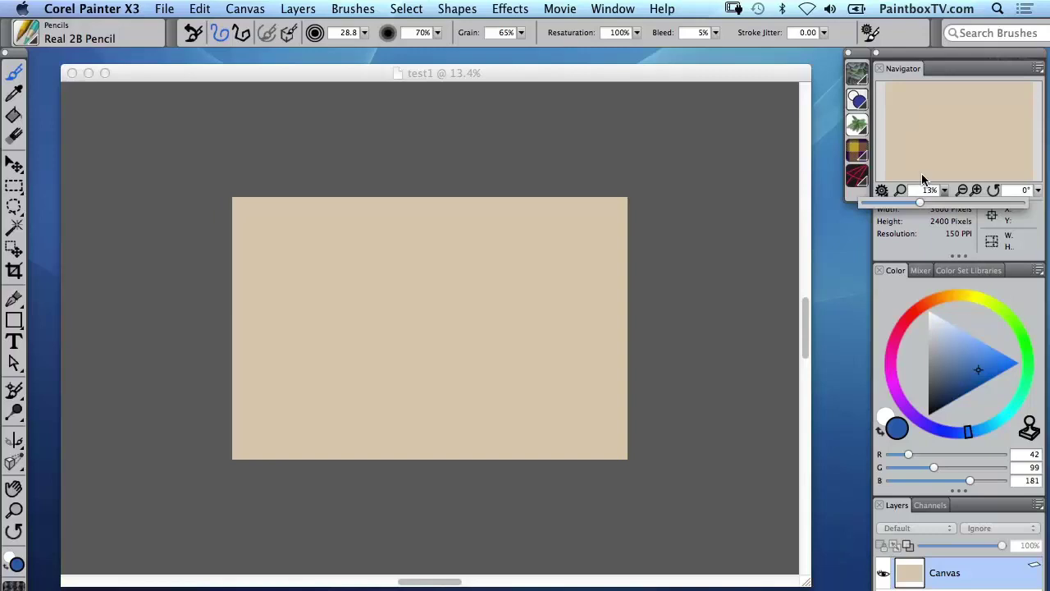
scroll(645, 284, up, 5)
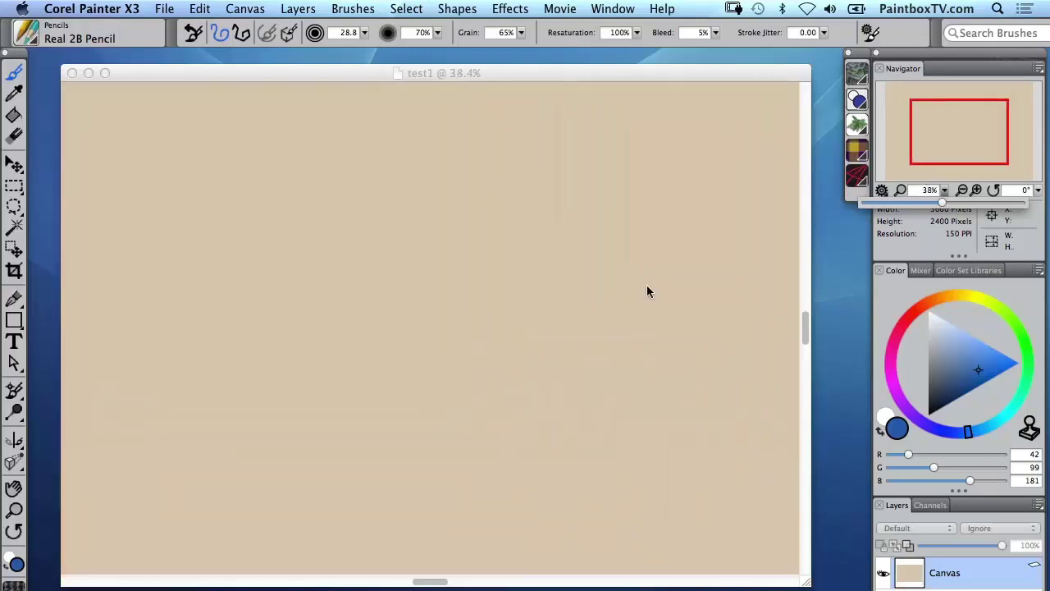
scroll(647, 285, down, 6)
scroll(653, 290, up, 3)
scroll(653, 289, down, 2)
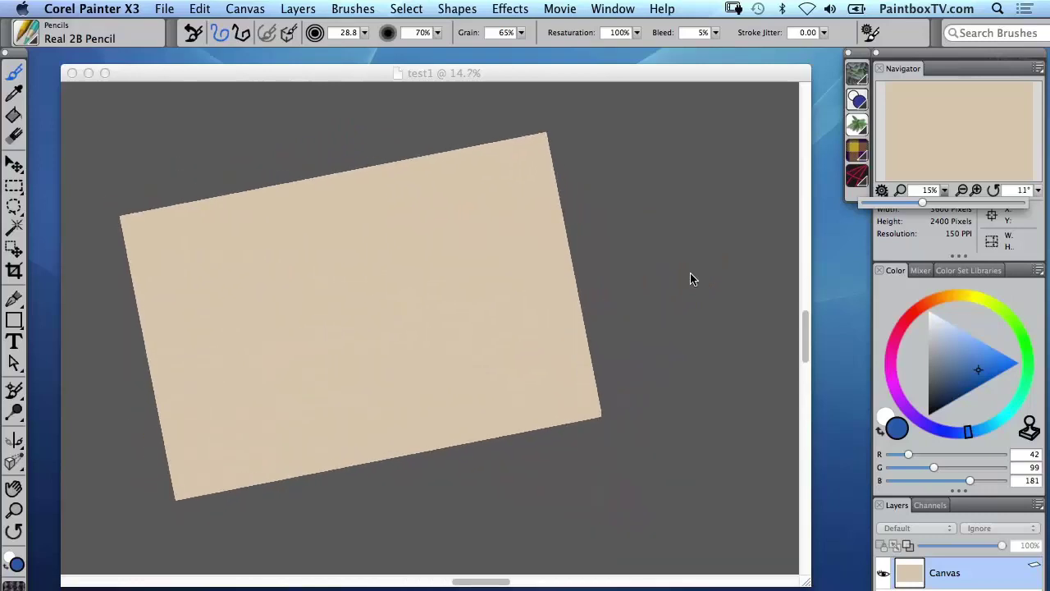
key(super+0)
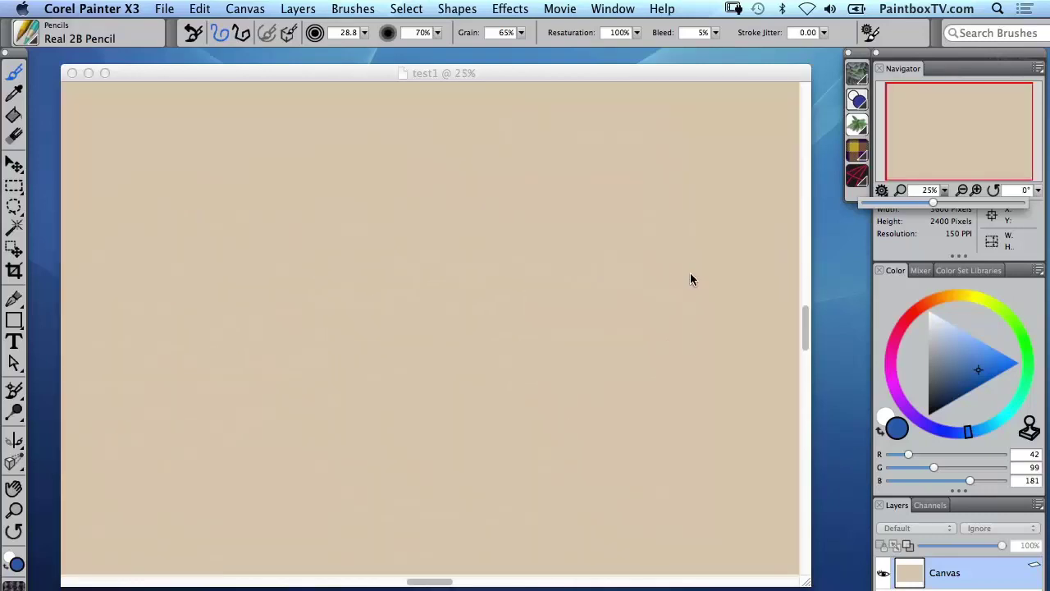
click(497, 96)
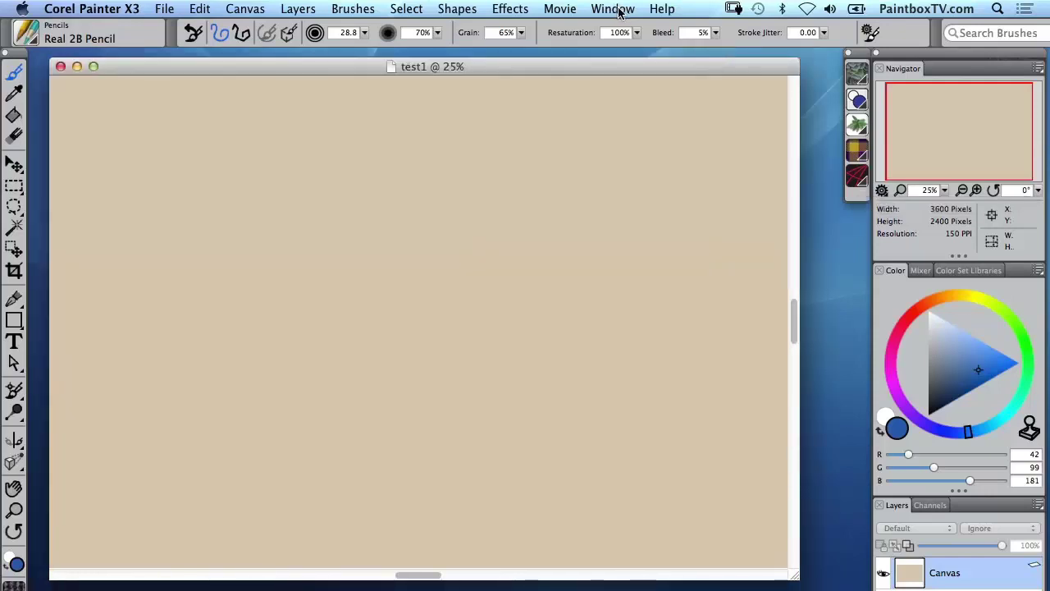
Turn on Window > Screen Mode Toggle and pan the enlarged canvas.
click(620, 9)
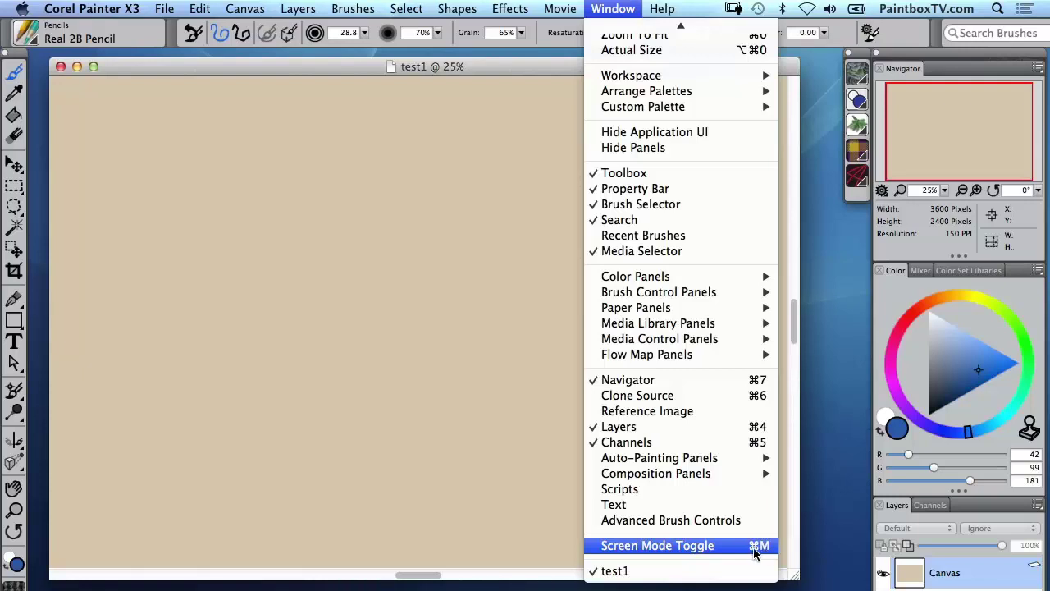
click(754, 552)
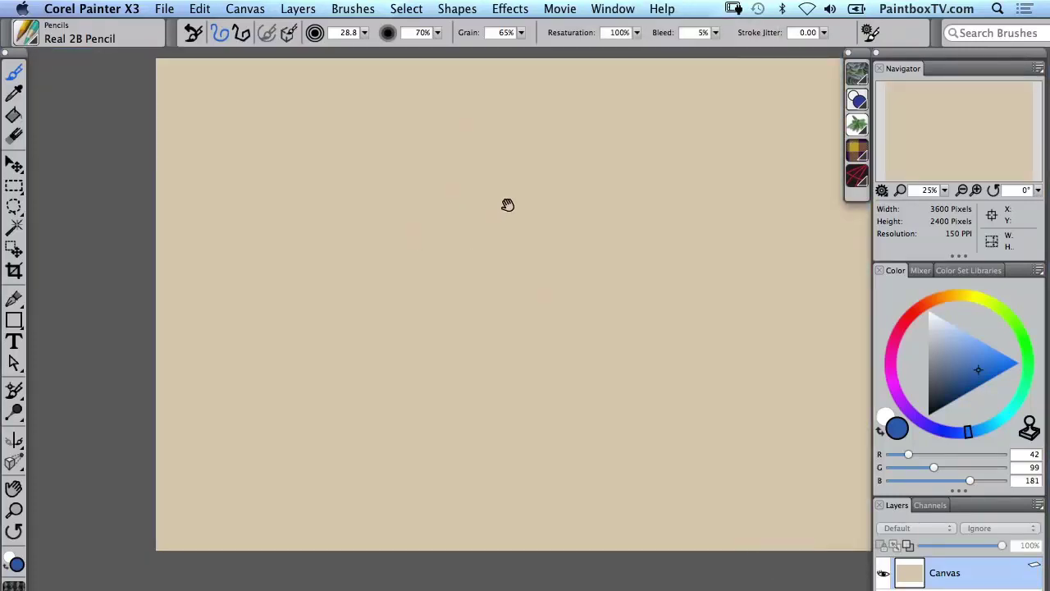
drag(487, 211, 456, 222)
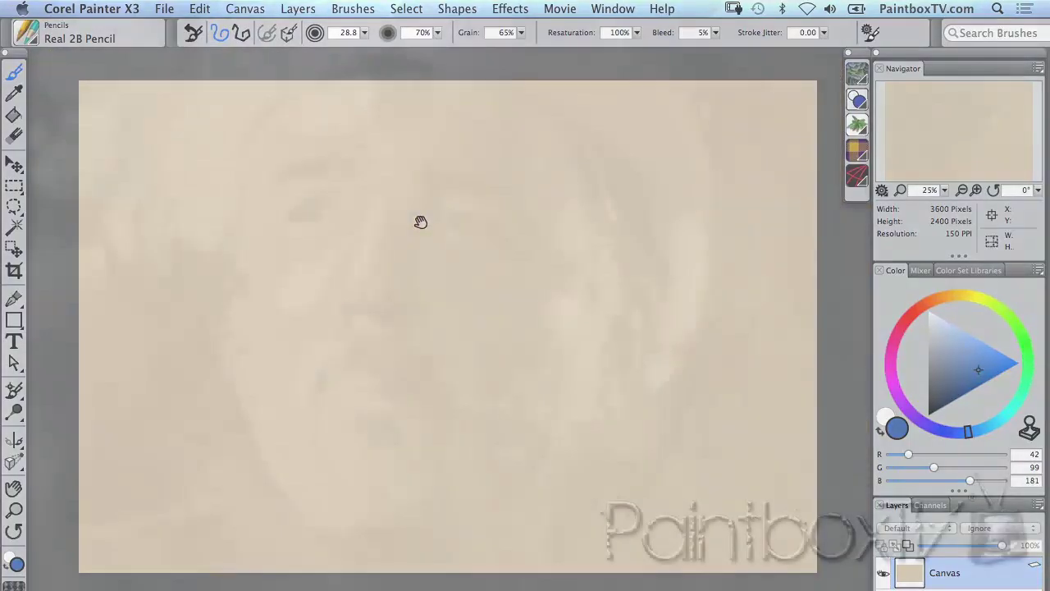